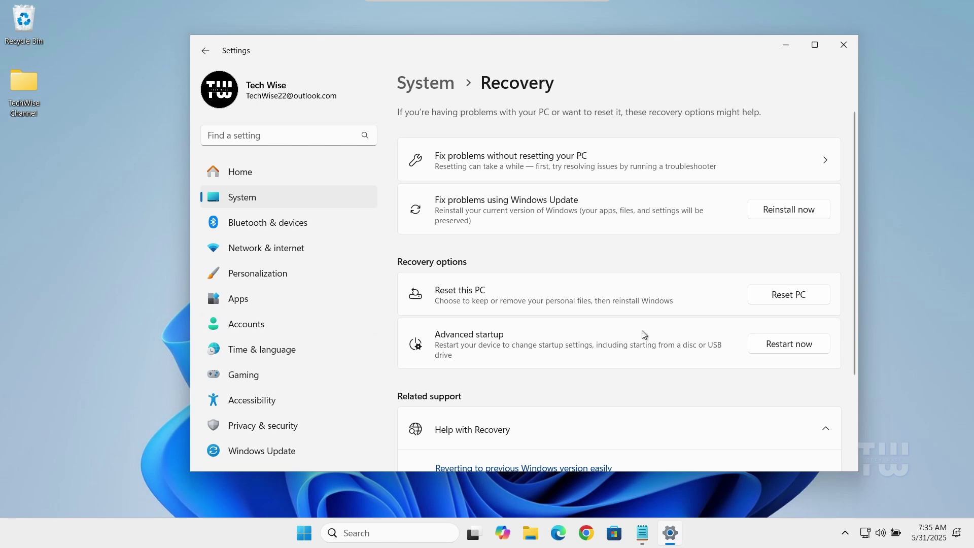
Attempt Reset this PC with Remove everything and dismiss the failure message
click(787, 296)
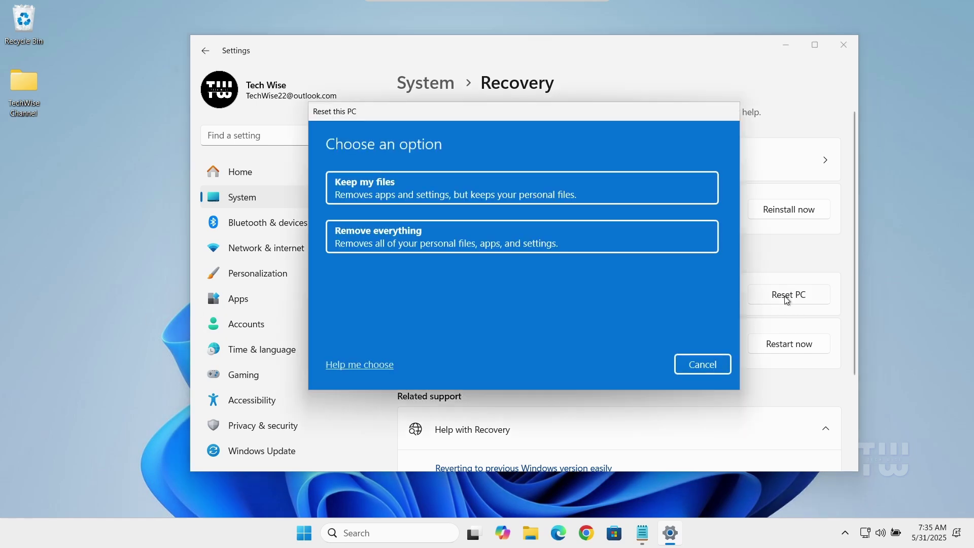
click(457, 237)
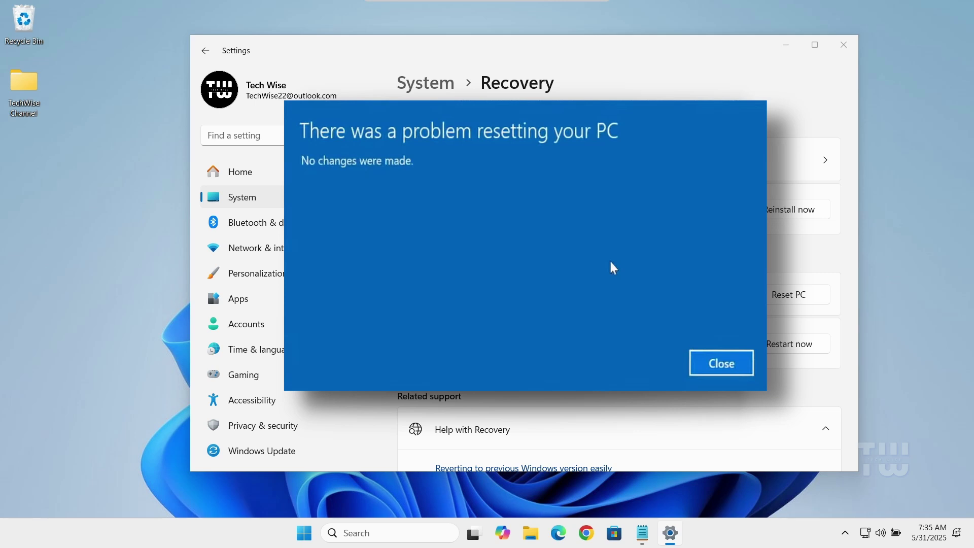
key(Return)
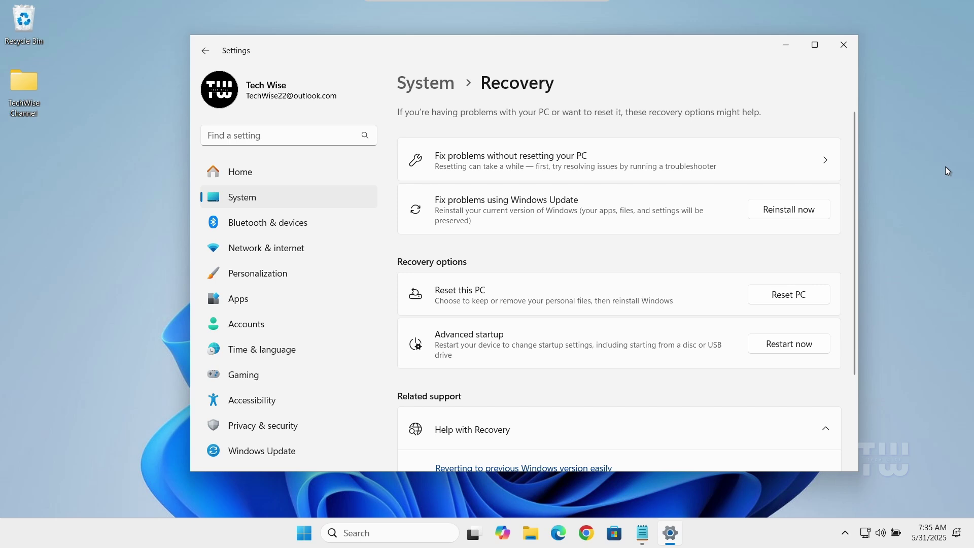
Close Settings and run Command Prompt as administrator from a 'cmd' search
click(852, 43)
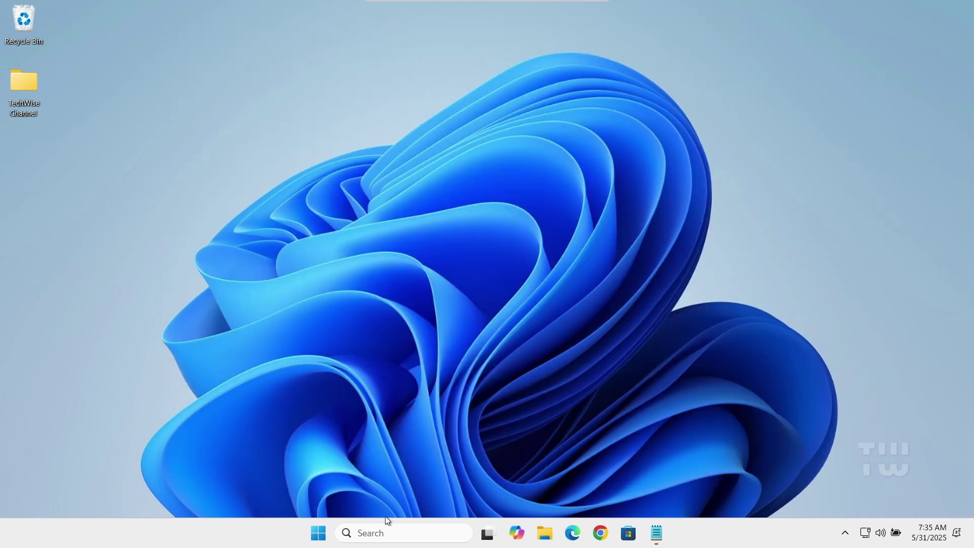
click(379, 533)
text(cmd)
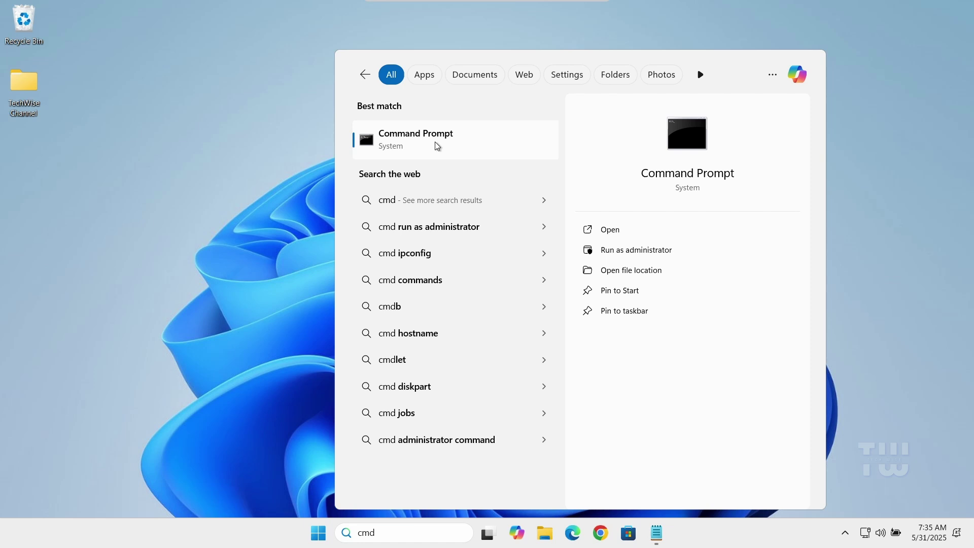
right_click(435, 142)
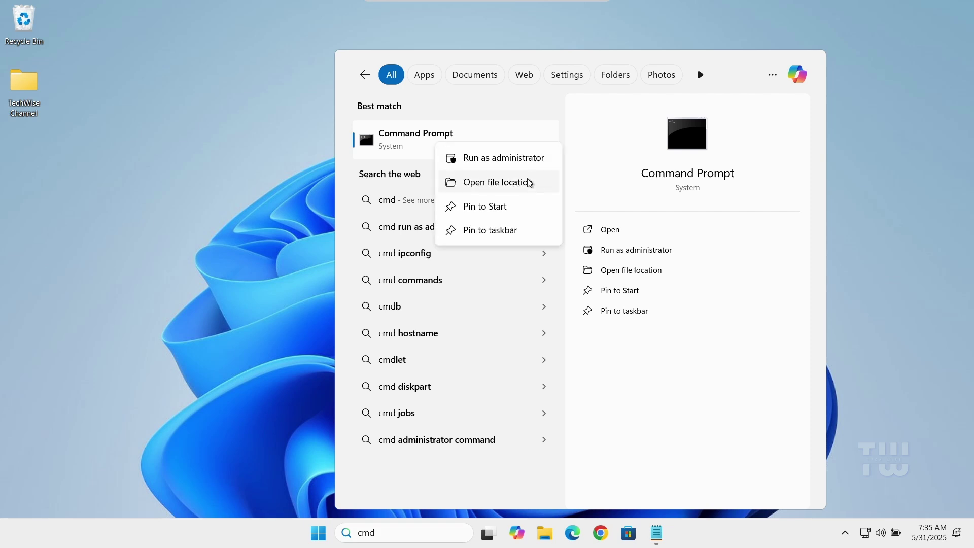
click(498, 157)
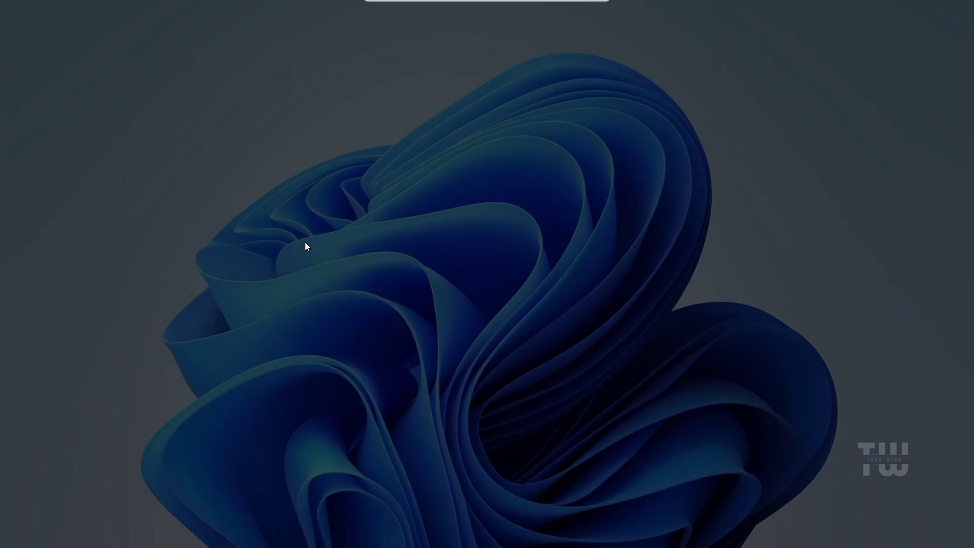
Approve elevation and run reagentc /disable, marking its Operation Successful result
click(423, 368)
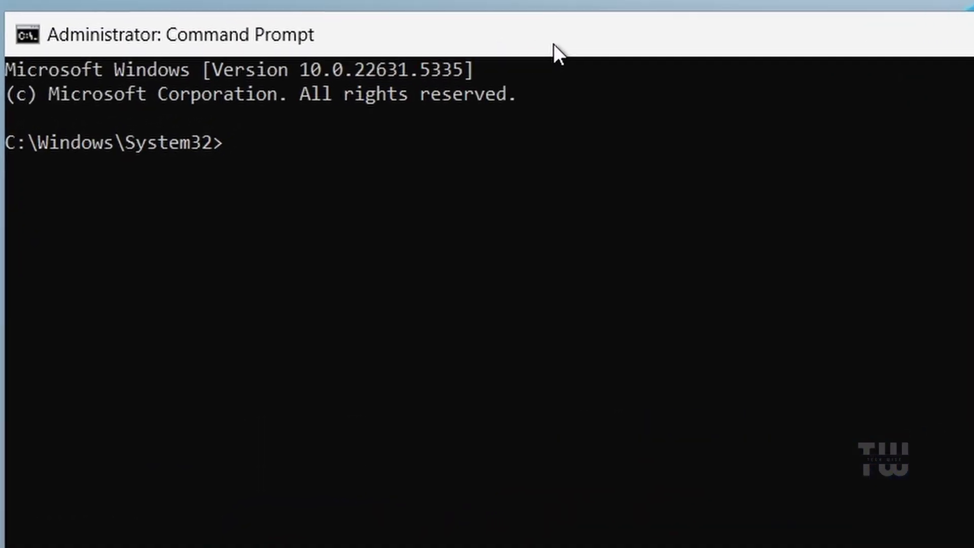
text(reagen)
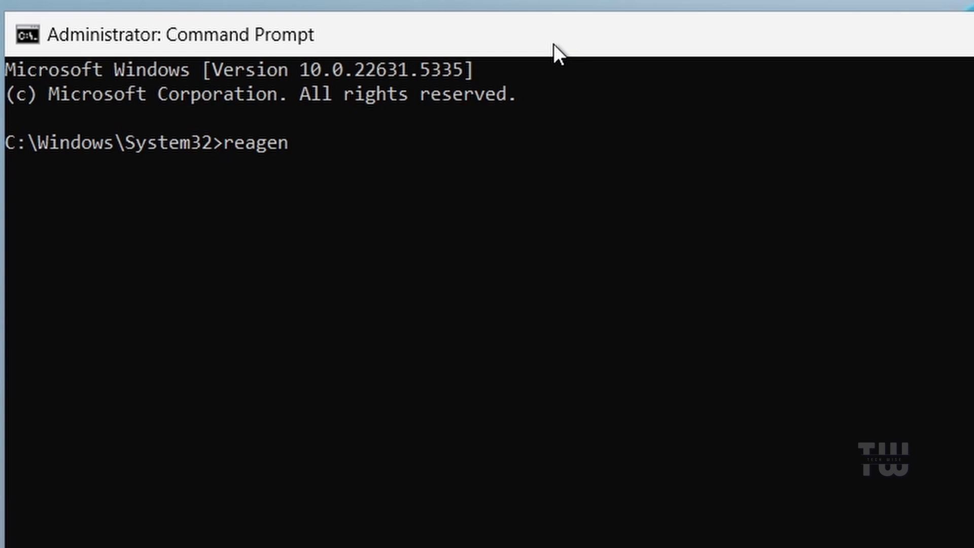
text(tc /disable)
key(Return)
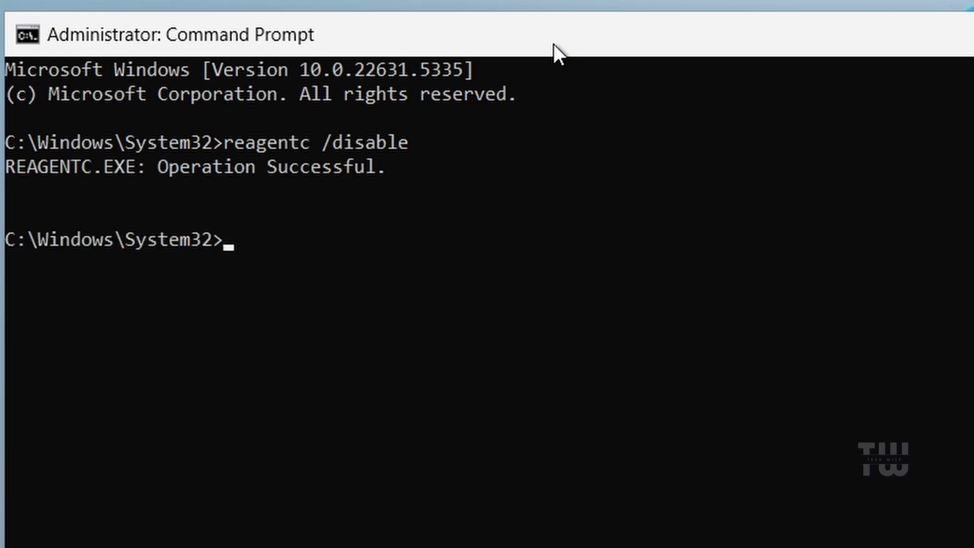
drag(148, 161, 409, 170)
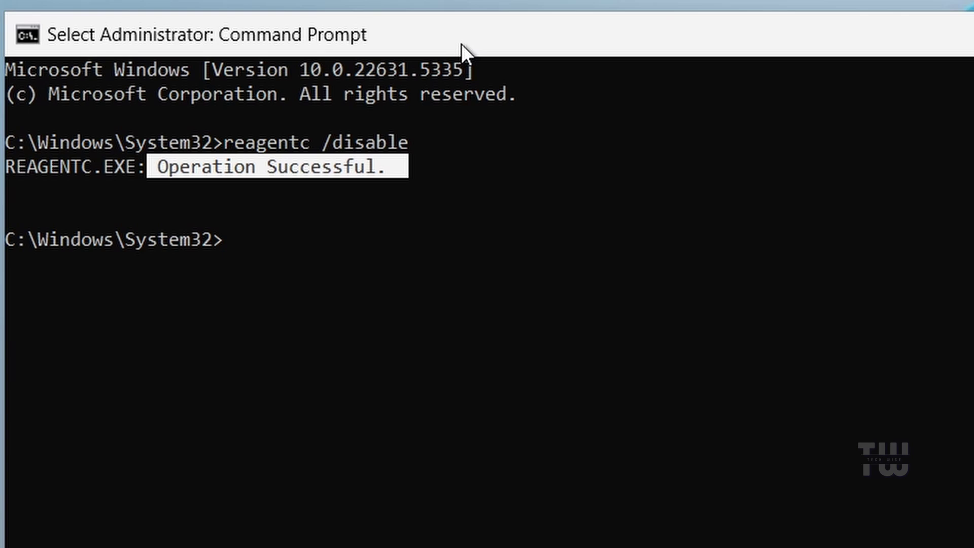
Run reagentc /enable and mark the second Operation Successful message
text(re)
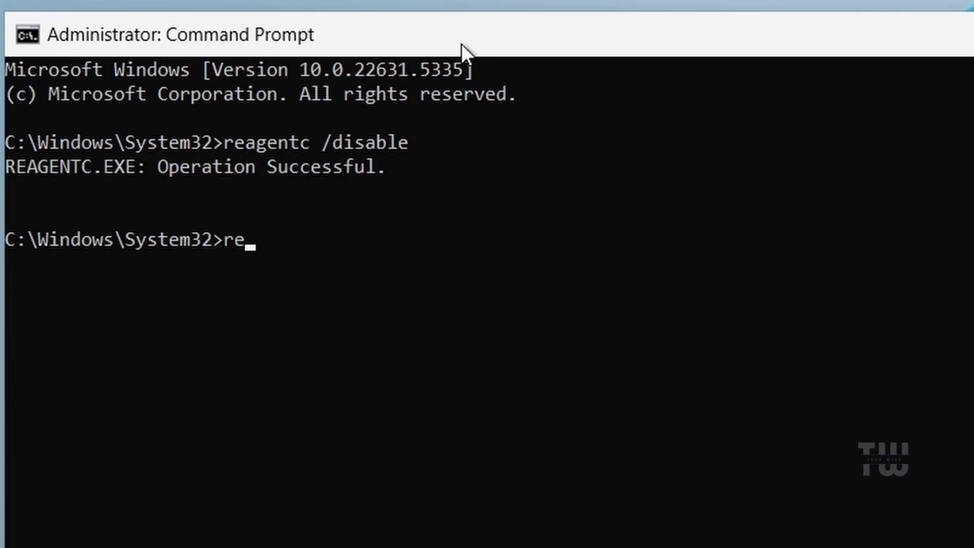
text(agentc)
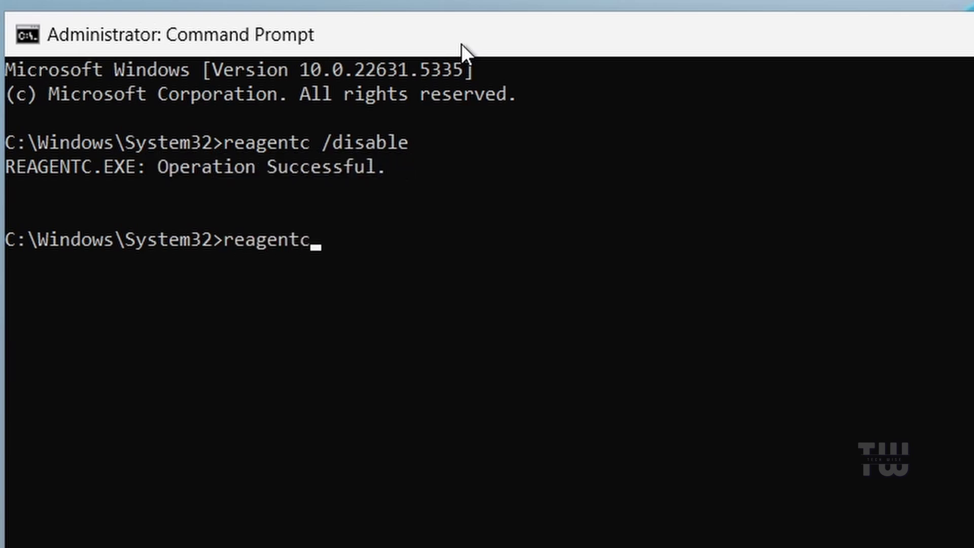
text( /enable)
key(Return)
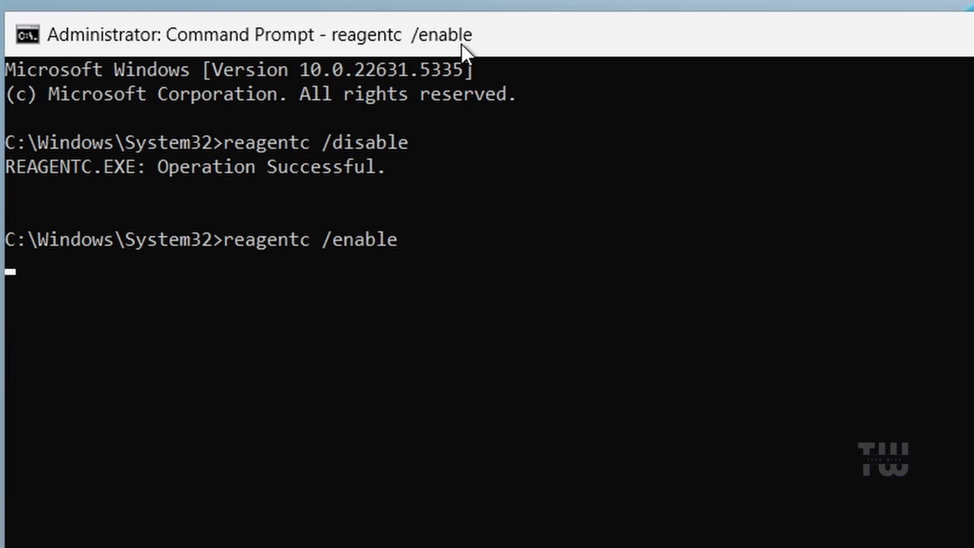
click(212, 344)
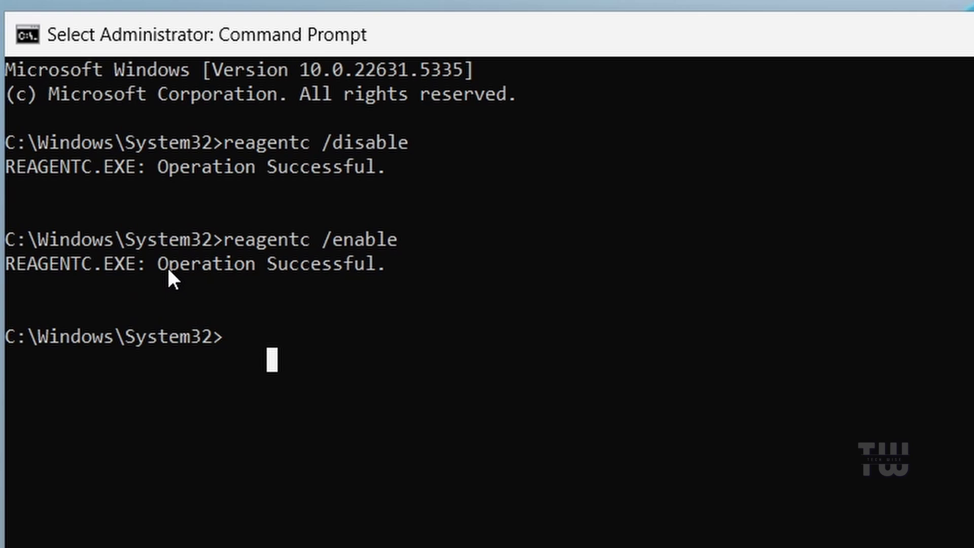
drag(157, 268, 377, 267)
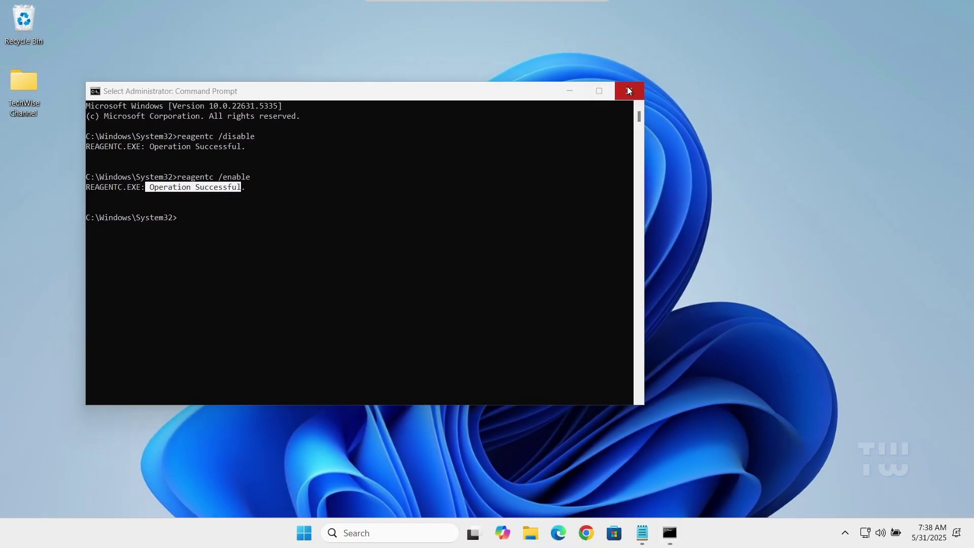
Close Command Prompt and back out of the Start menu power options without choosing one
click(628, 90)
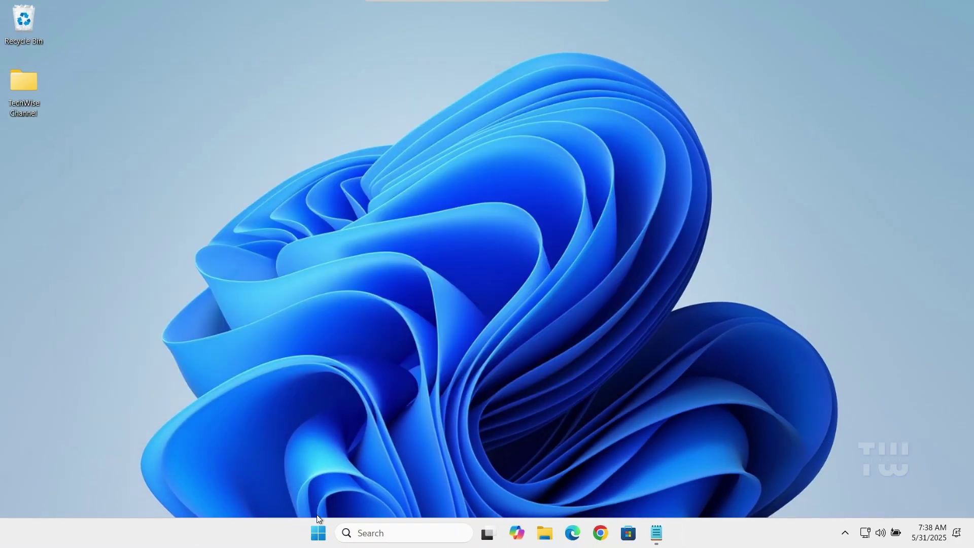
click(318, 533)
click(645, 489)
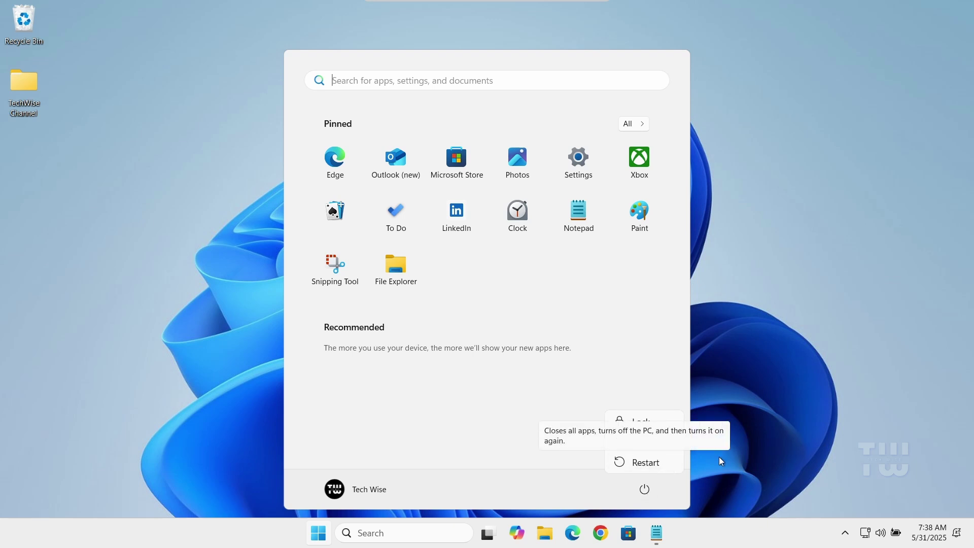
click(743, 458)
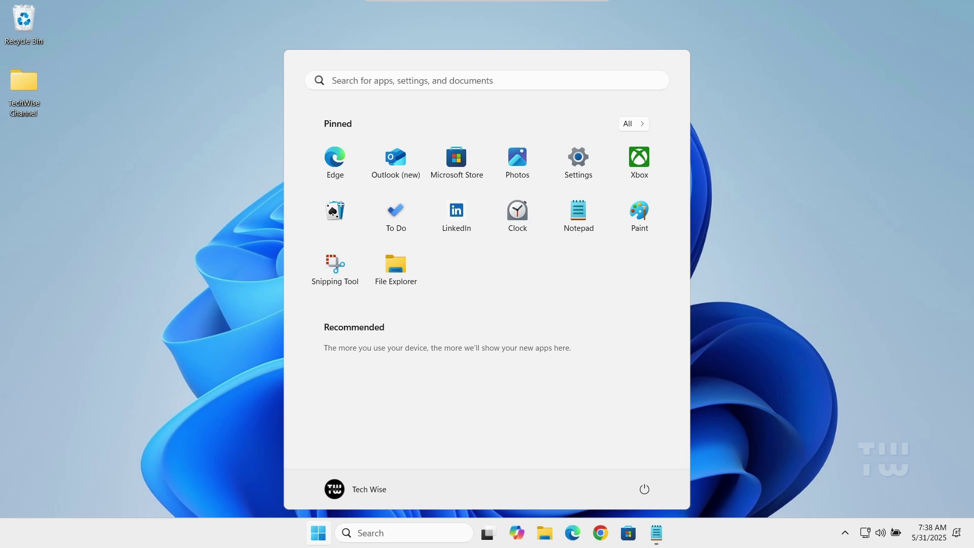
key(Escape)
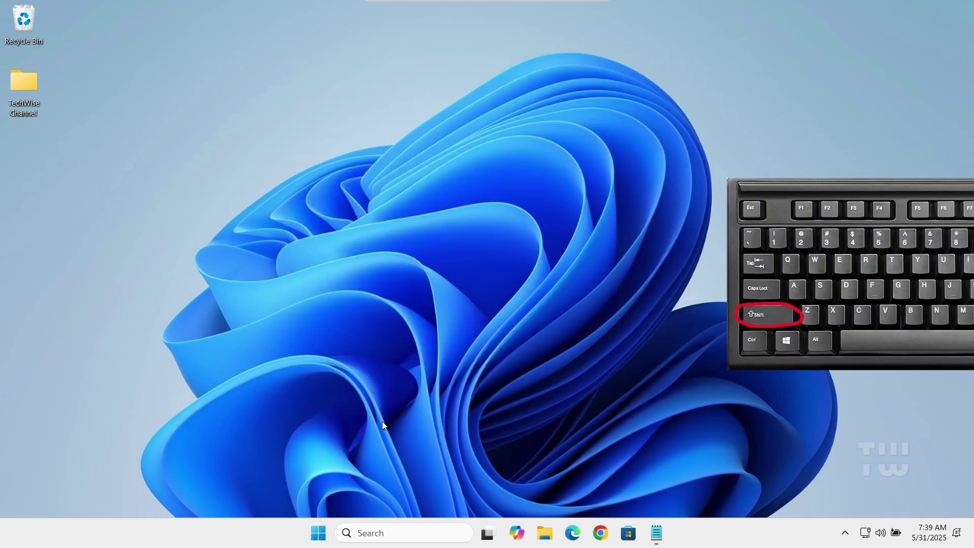
Restart with Shift held from Start > Power to boot into advanced startup
key(shift)
click(319, 534)
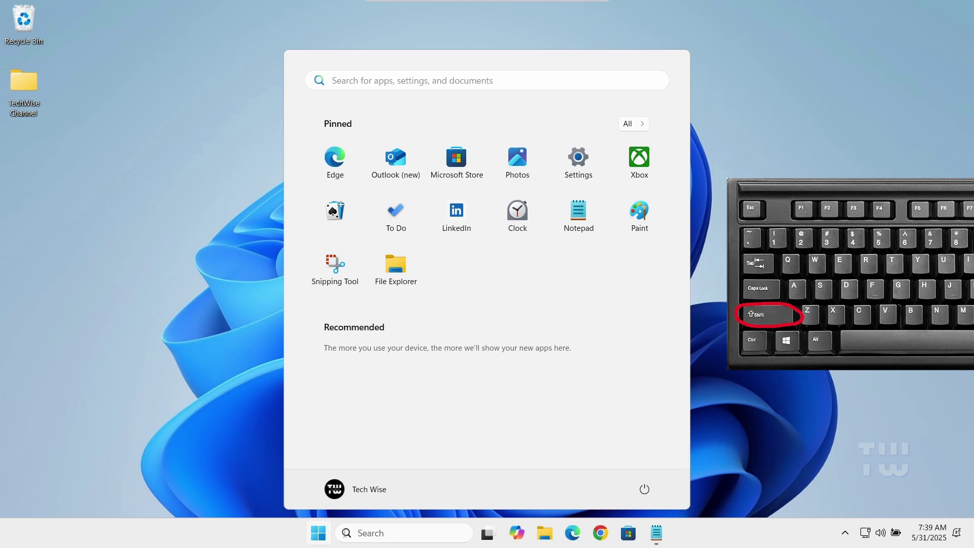
click(646, 496)
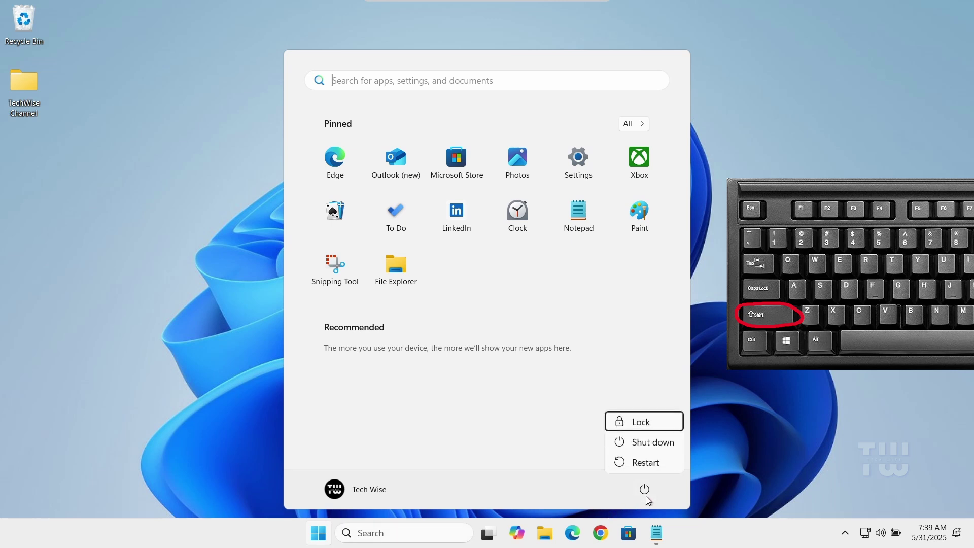
shift+click(650, 464)
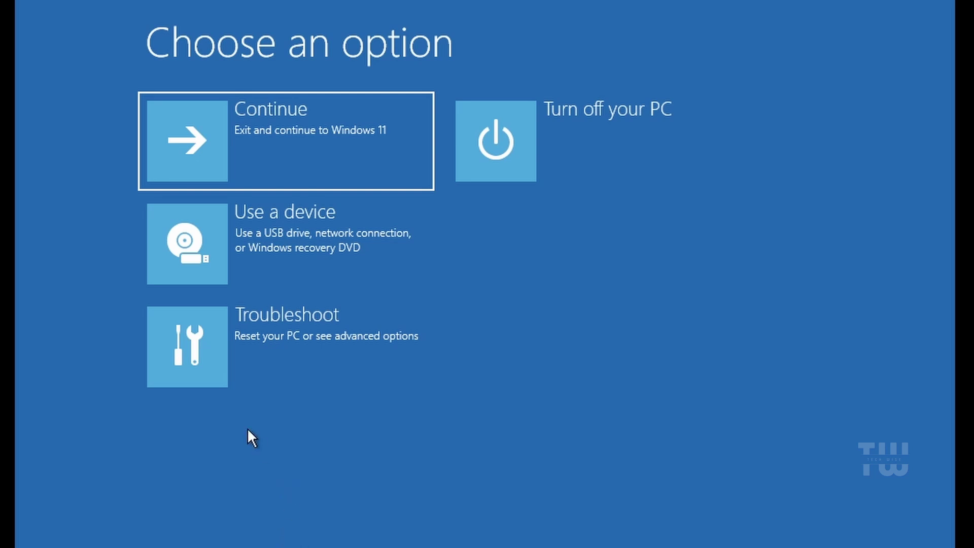
Go through Troubleshoot > Advanced options and launch the recovery Command Prompt
click(280, 368)
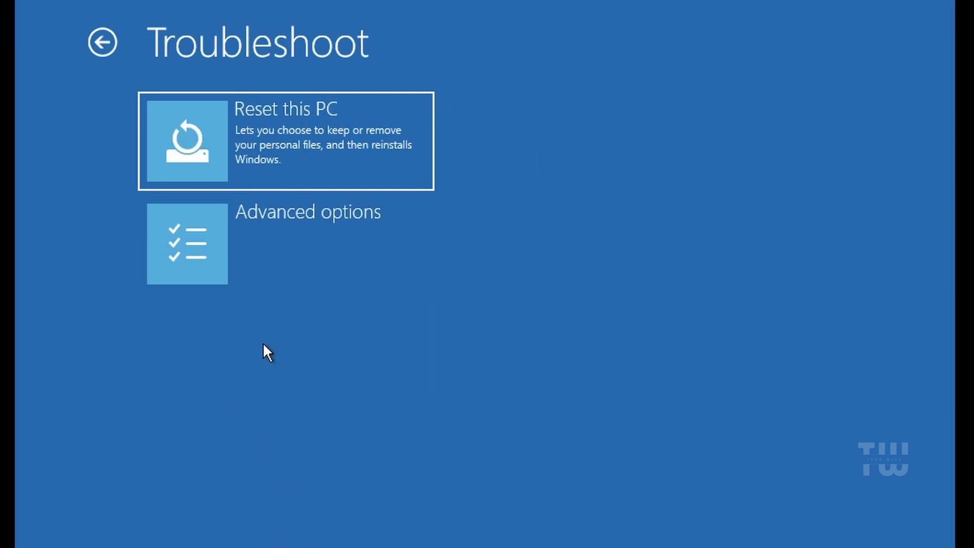
click(255, 259)
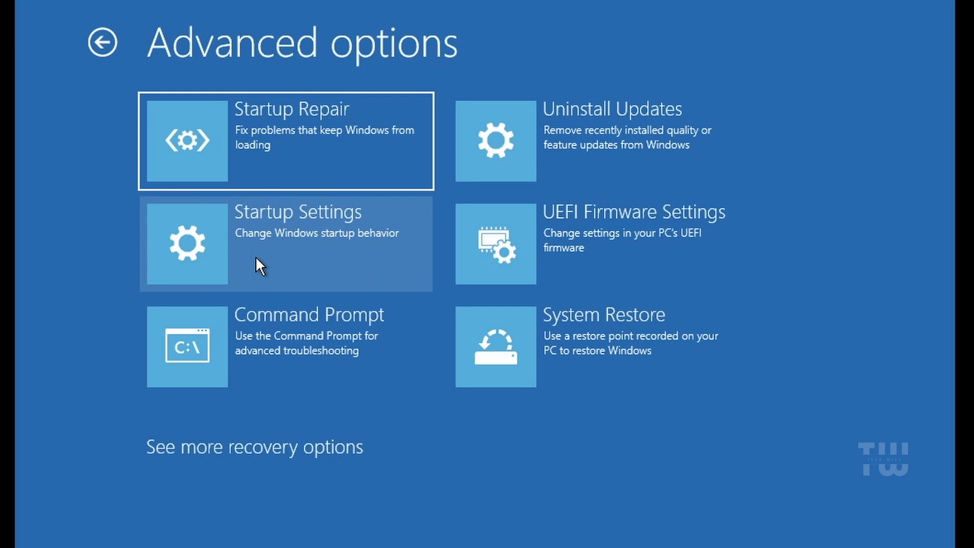
click(347, 347)
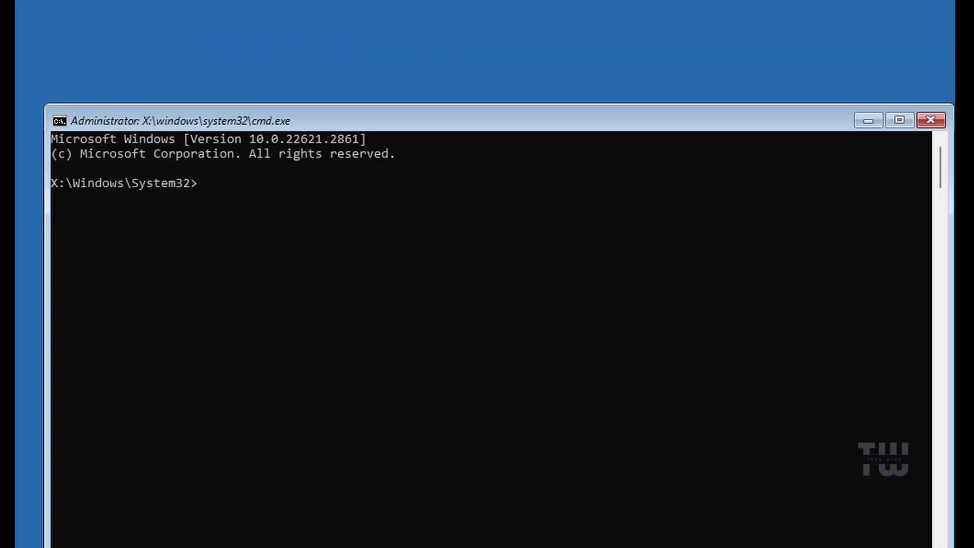
Run wmic logicaldisk get deviceid,volumename,description and mark C: as the Windows volume
text(wmic)
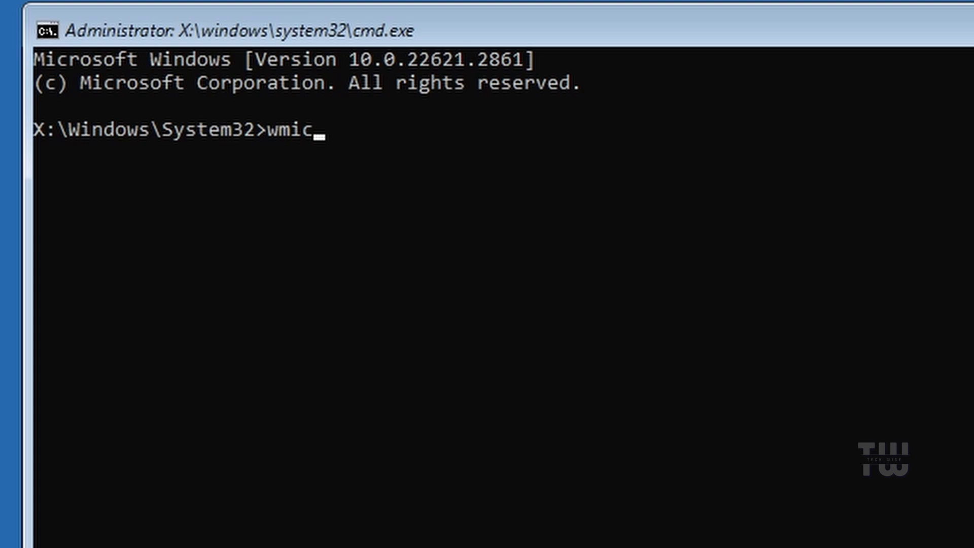
text( log)
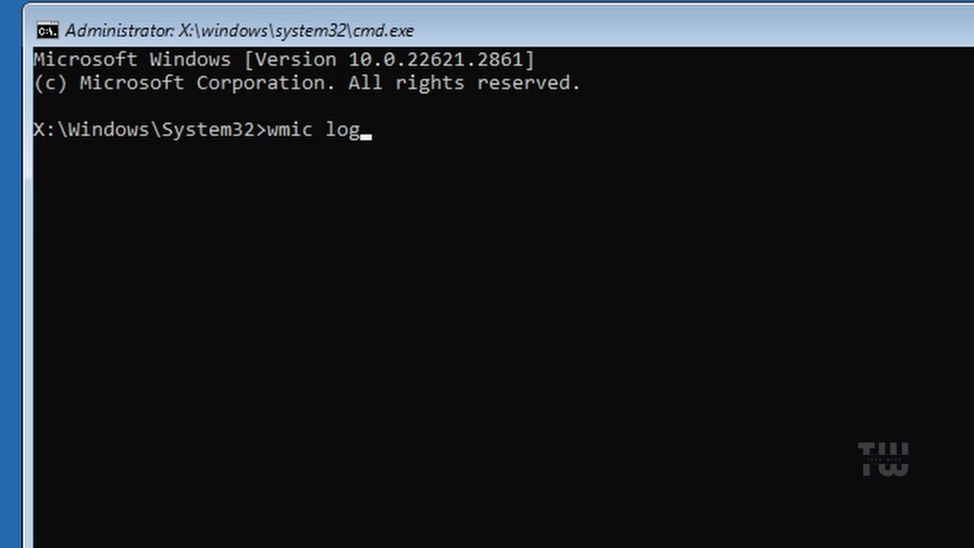
text(icaldisk)
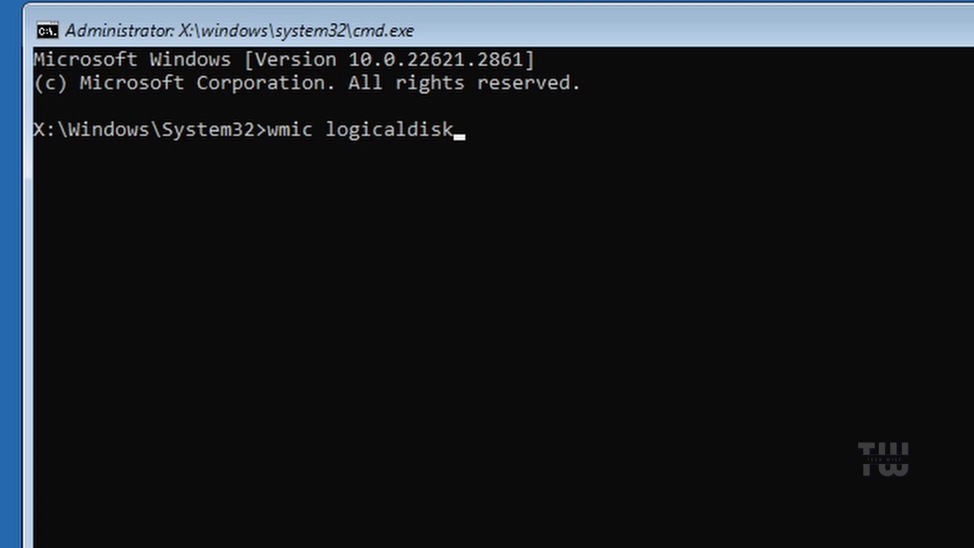
text( get d)
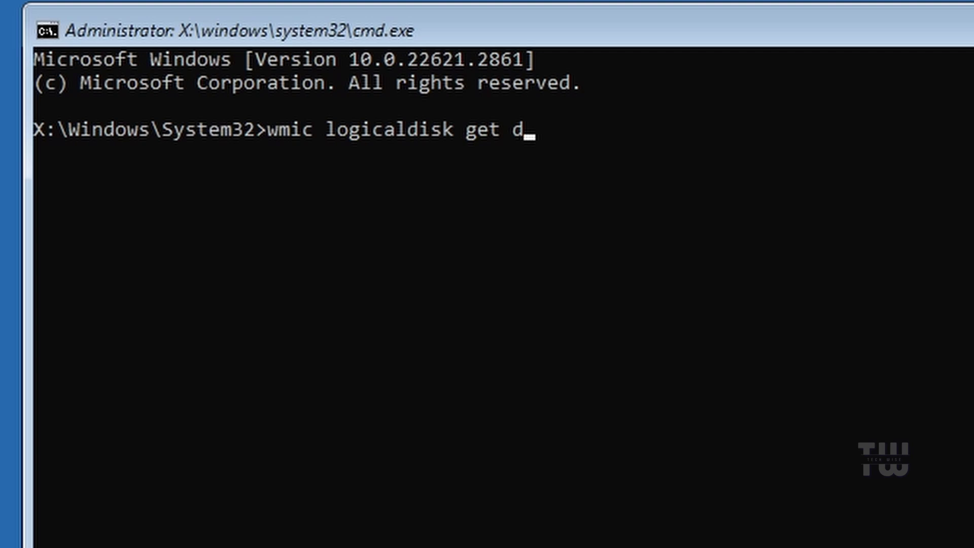
text(evicei)
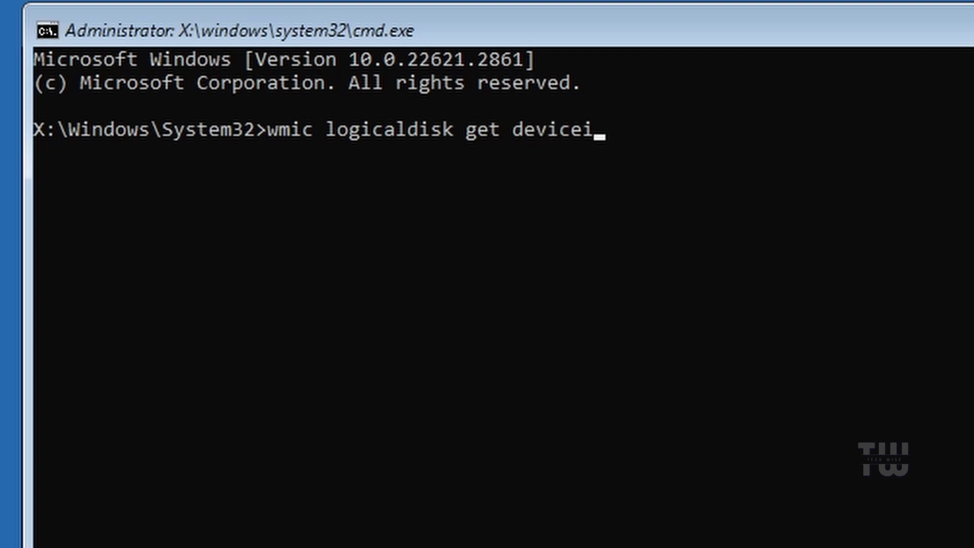
text(d,vol)
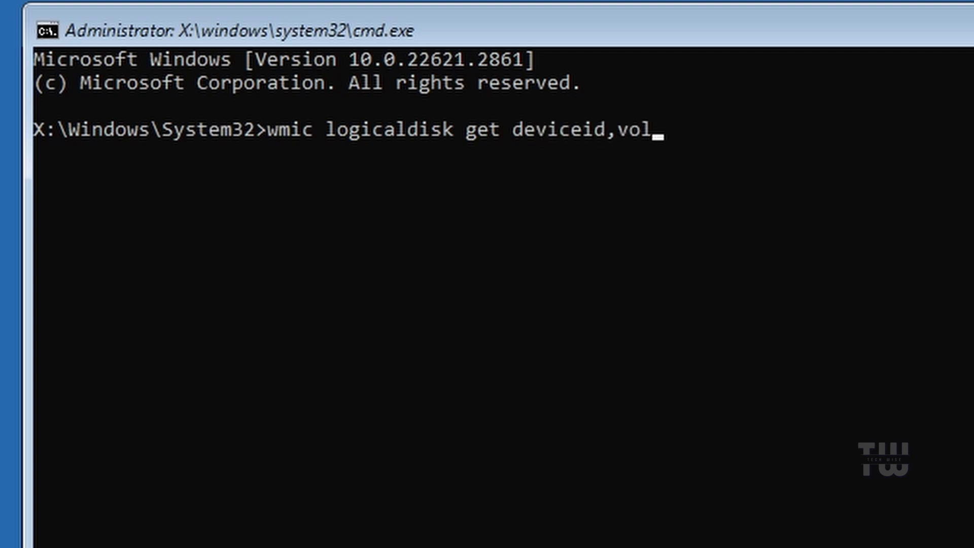
text(umename,)
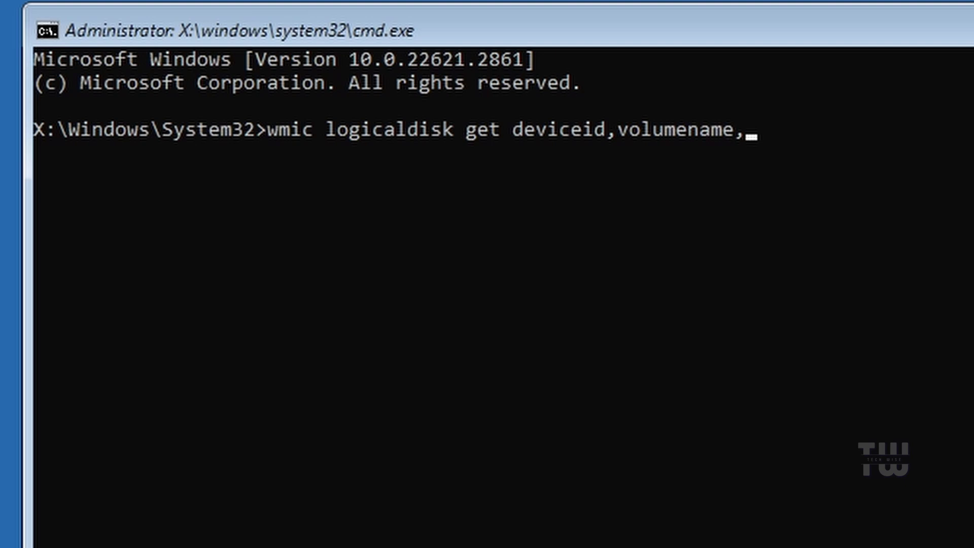
text(descri)
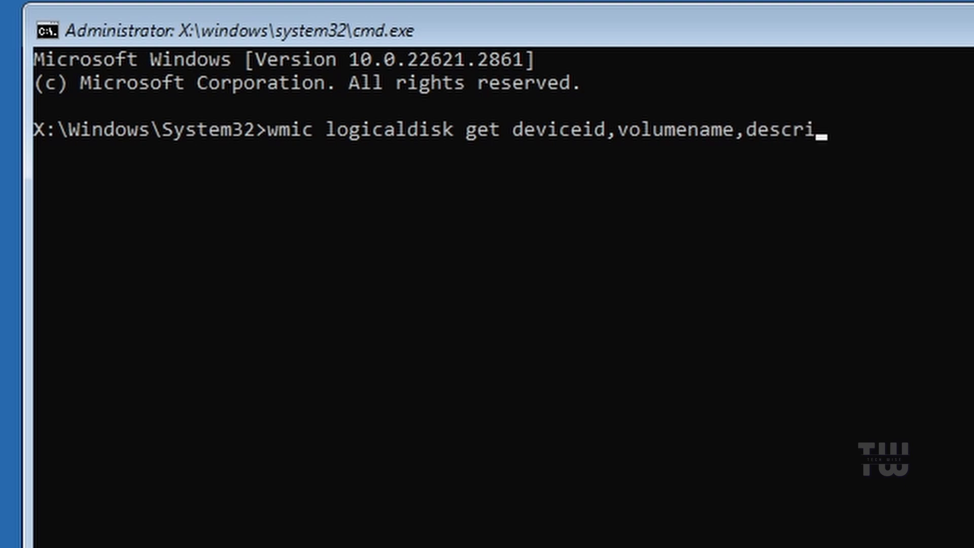
text(ption)
key(Return)
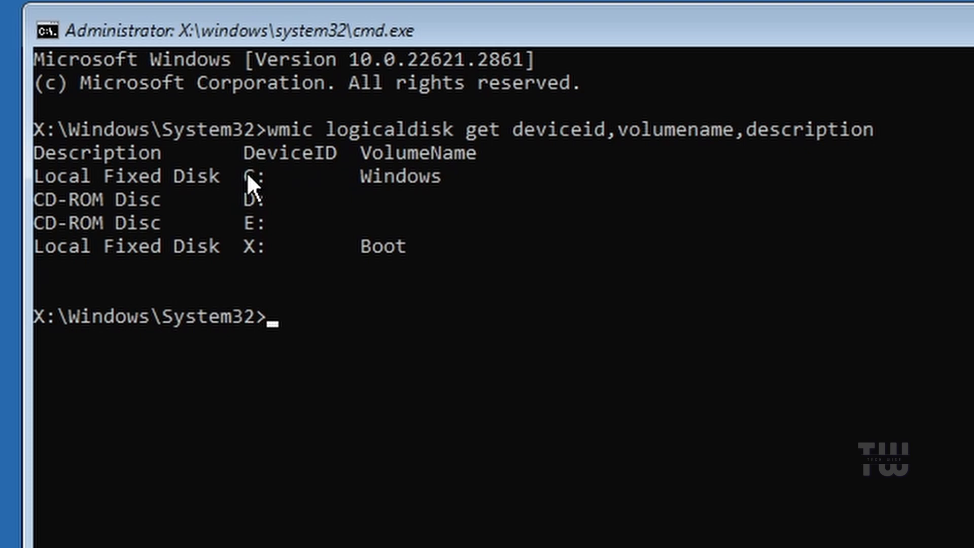
drag(246, 176, 433, 183)
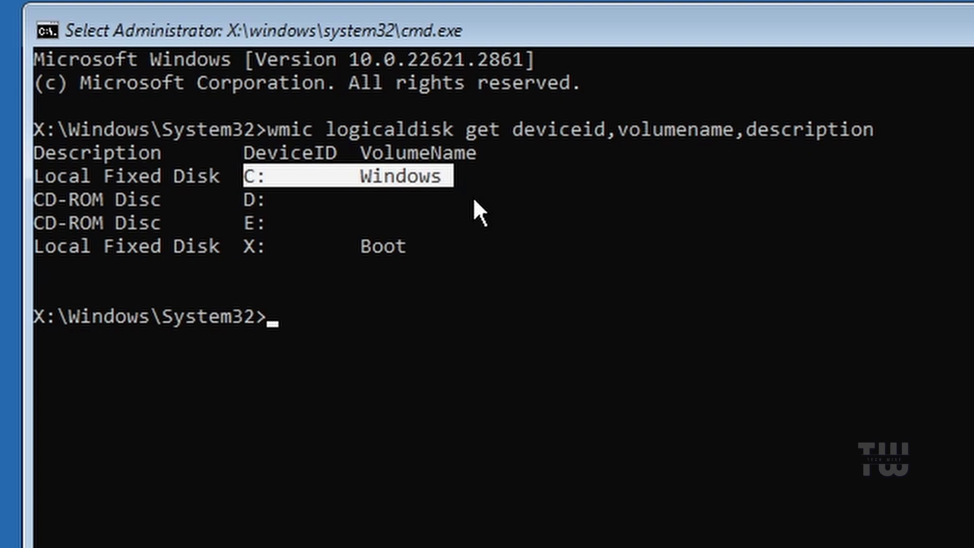
Run sfc /scannow /offbootdir=c:\ /offwindir=c:\windows and highlight the no-integrity-violations result
text(sfc)
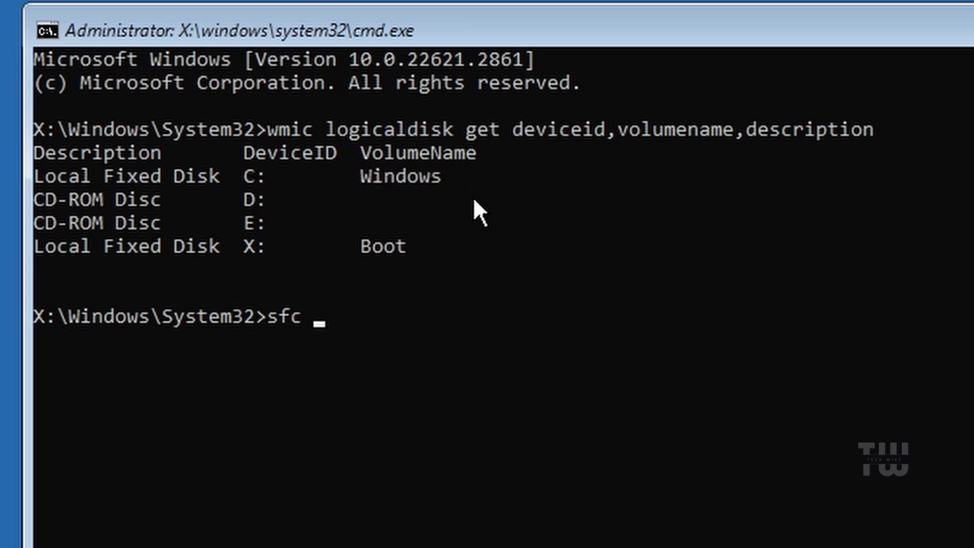
text( /scannow /)
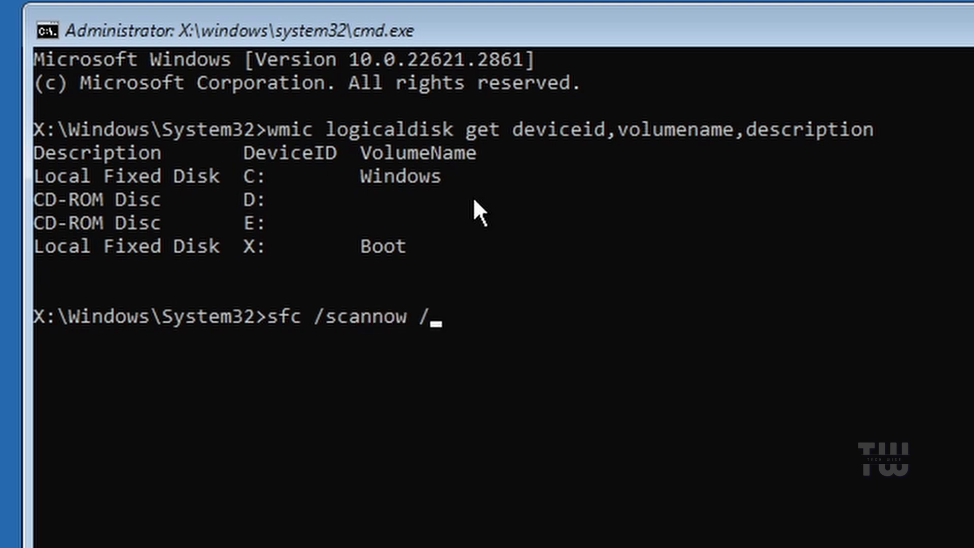
text(offbootdi)
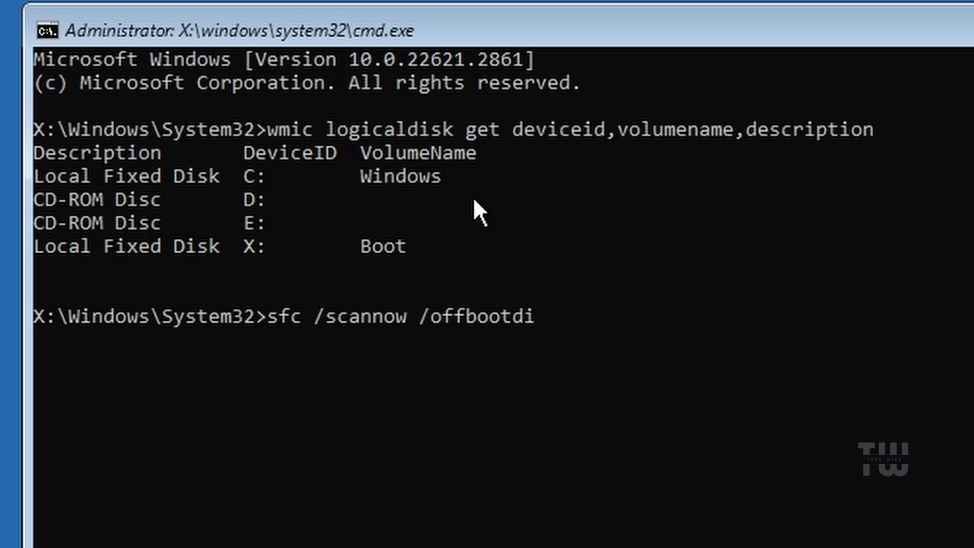
text(r=c:\ /off)
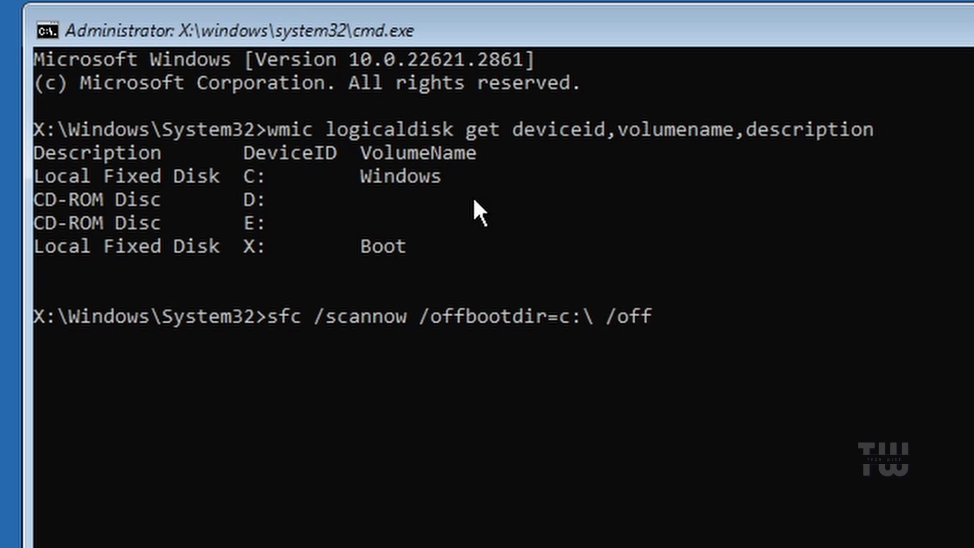
text(windir)
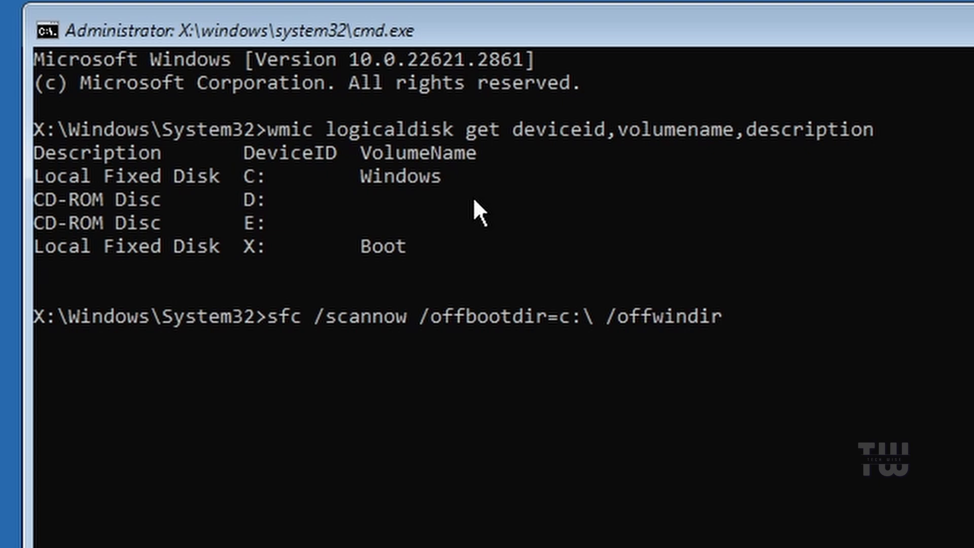
text(=c:\windows)
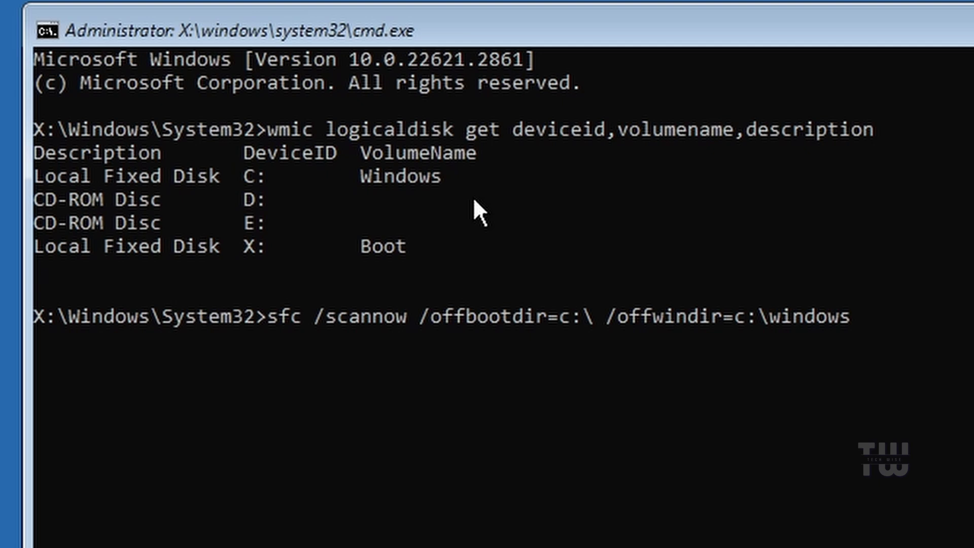
key(Return)
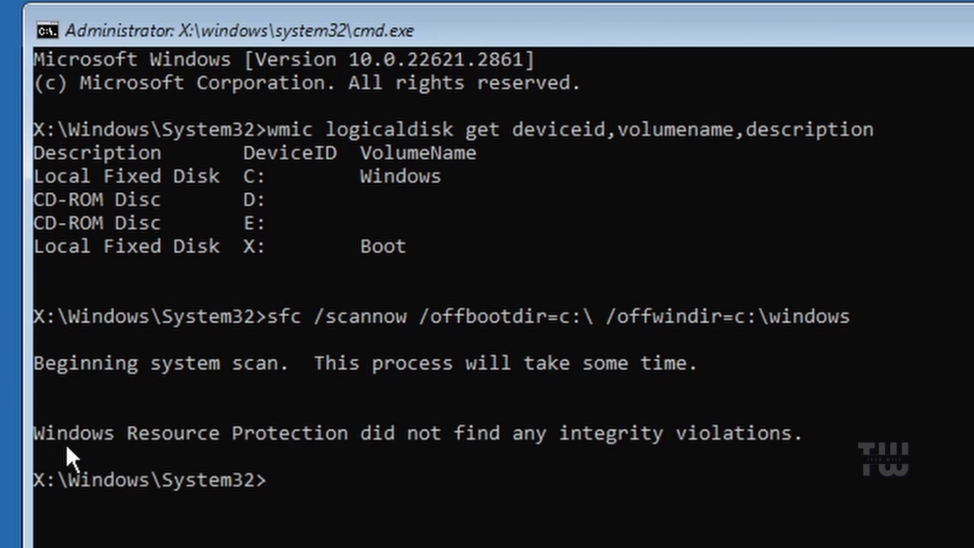
drag(40, 435, 806, 437)
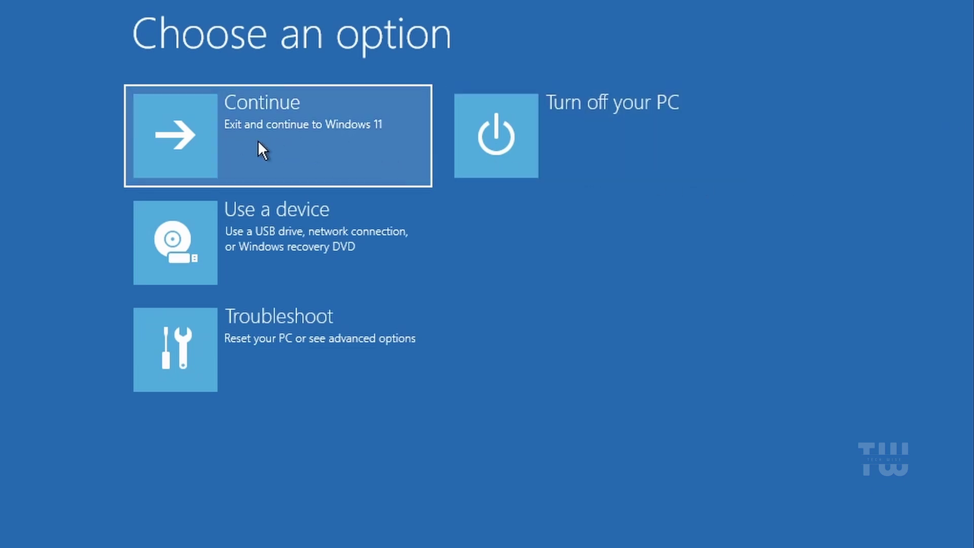
Continue to Windows 11, then Shift-restart from Start > Power back into recovery
click(263, 142)
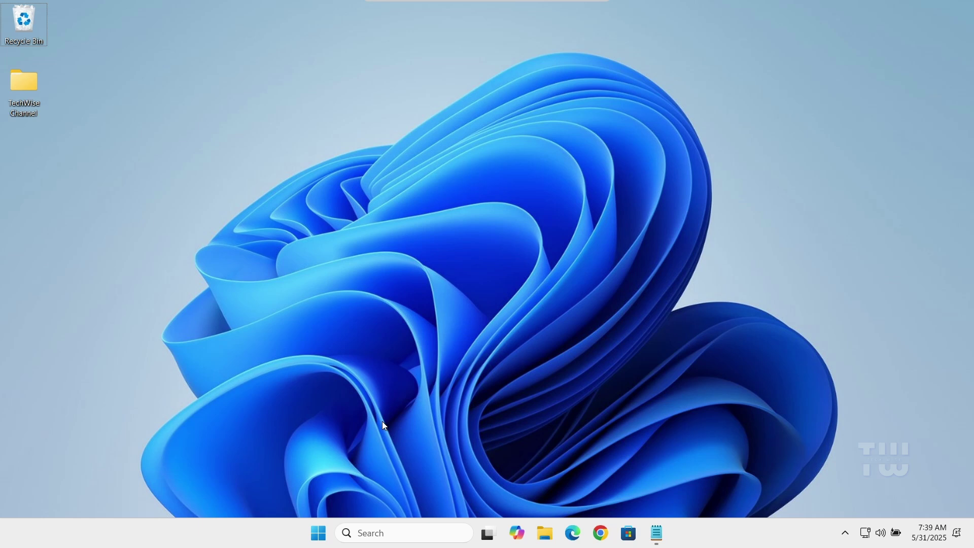
click(319, 535)
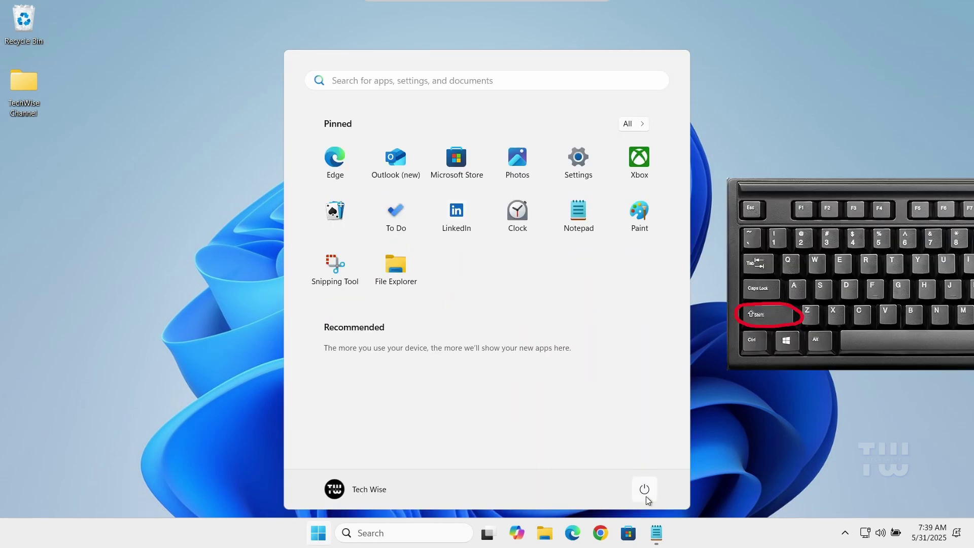
click(646, 497)
shift+click(652, 464)
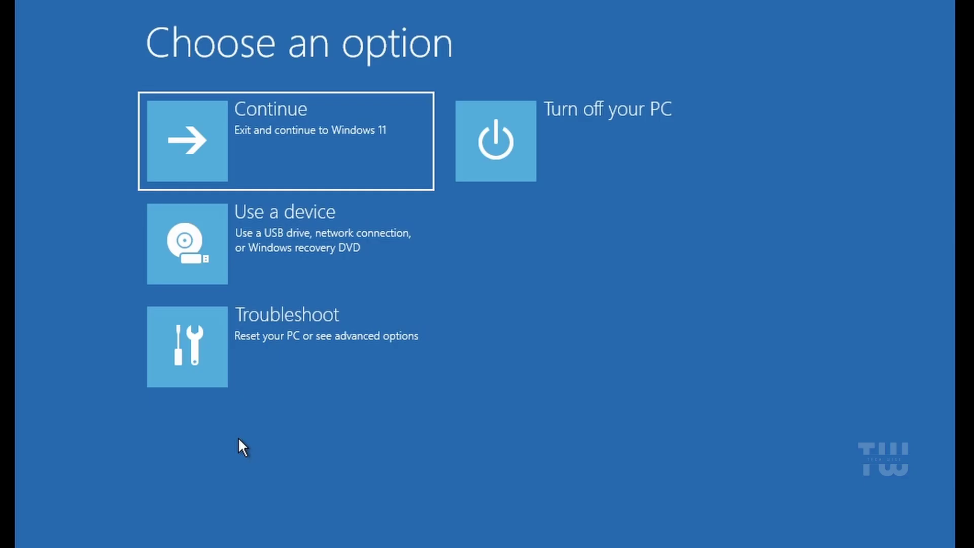
Choose Troubleshoot > Reset this PC > Keep my files with Local reinstall
click(308, 342)
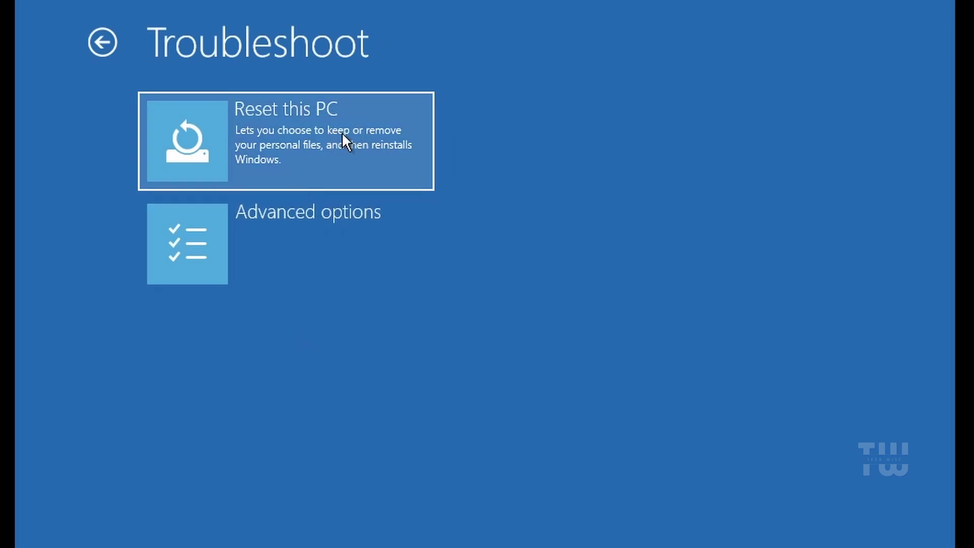
click(342, 132)
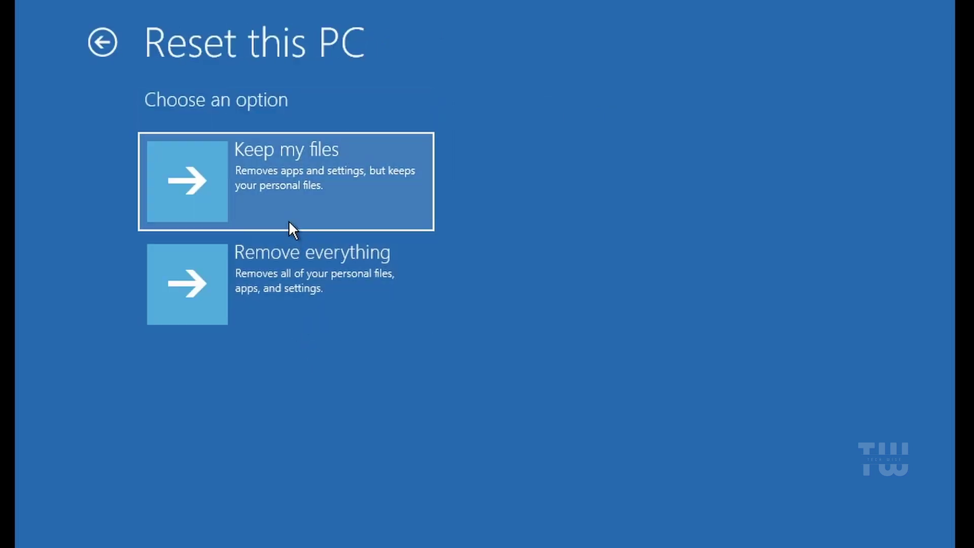
click(314, 191)
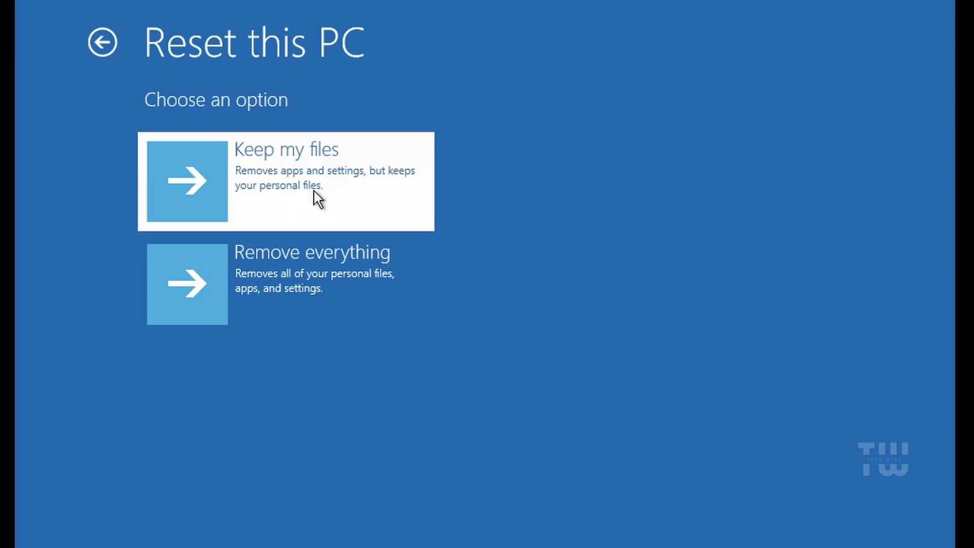
click(266, 282)
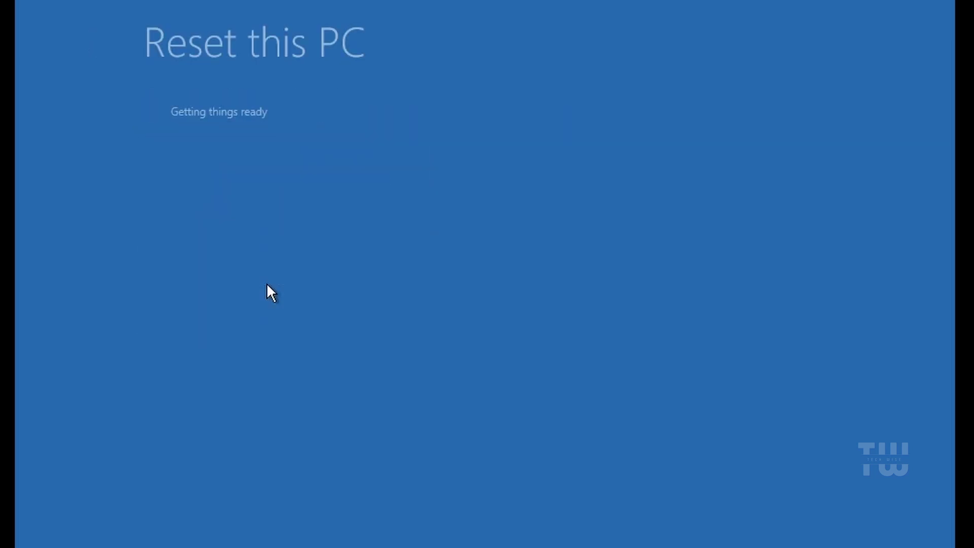